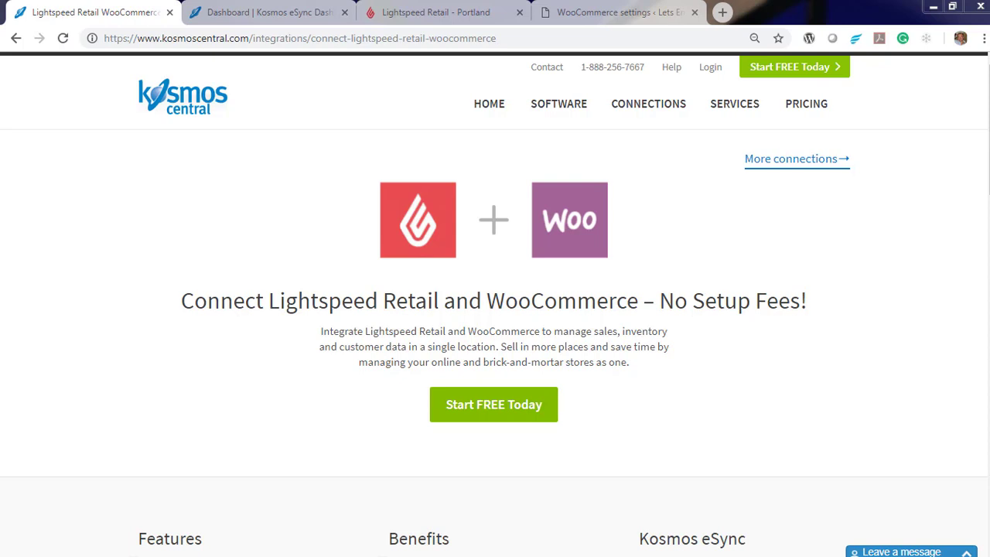
Step: Start the free eSync trial, create a new action with Lightspeed as the first connection, and open its access form
{"action": "left_click", "coordinate": [495, 409]}
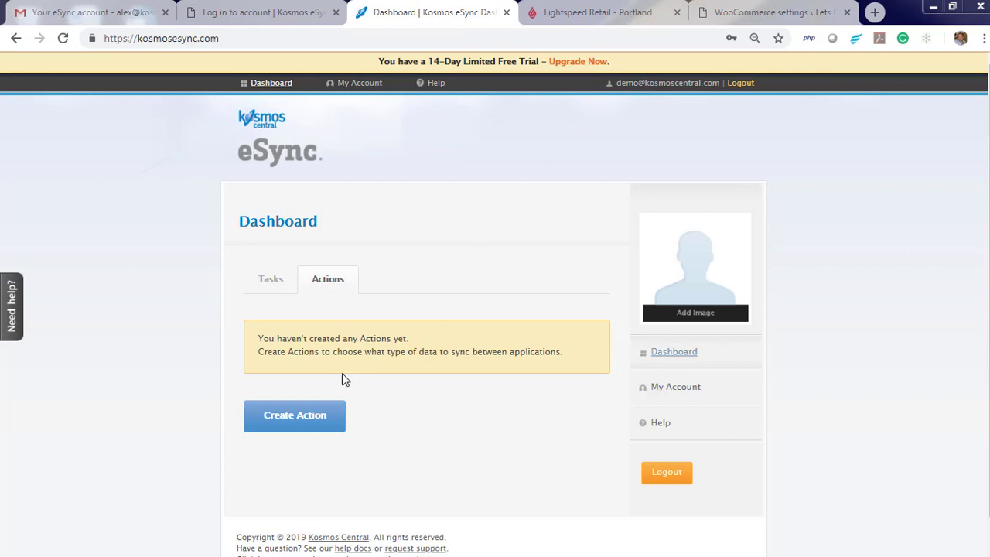
{"action": "left_click", "coordinate": [293, 417]}
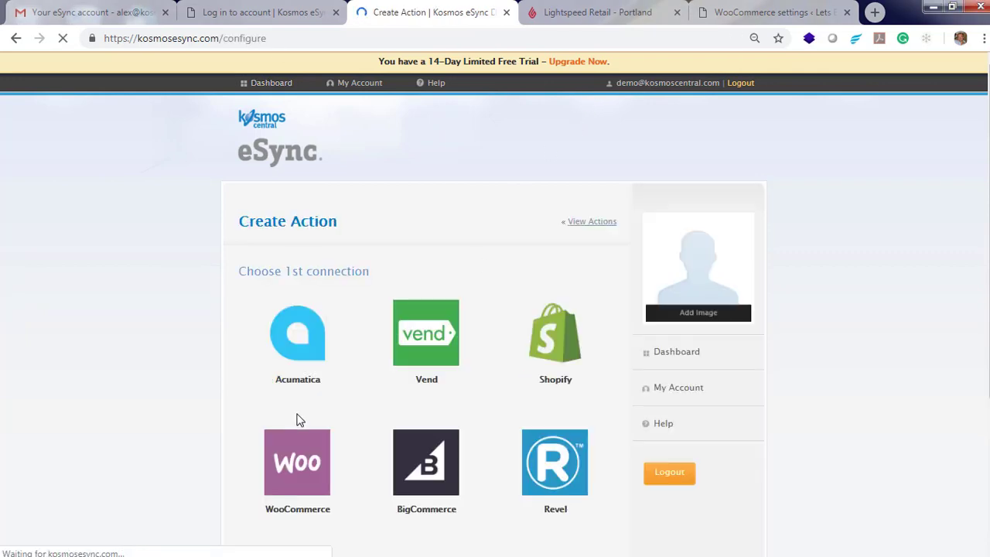
{"action": "scroll", "coordinate": [209, 389], "scroll_direction": "down", "scroll_amount": 2}
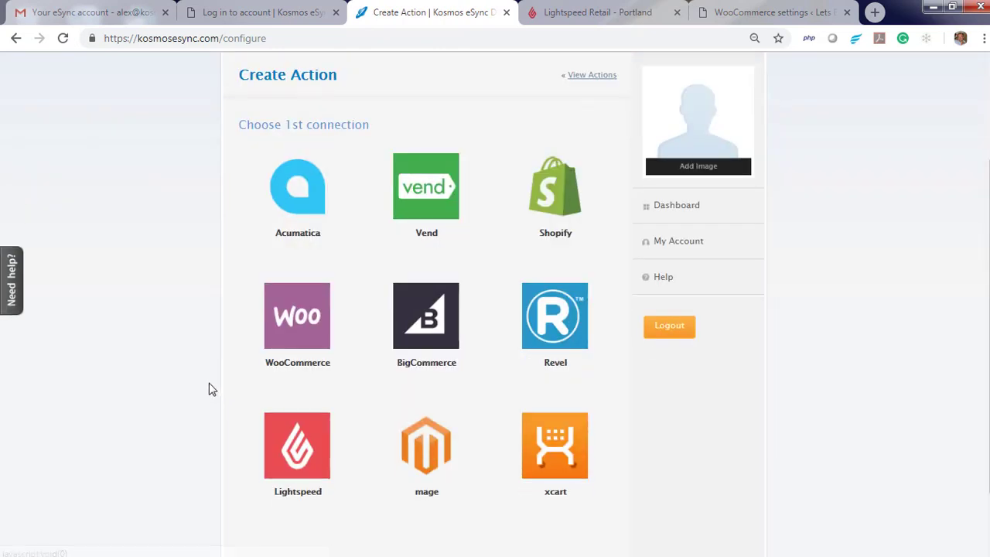
{"action": "left_click", "coordinate": [292, 447]}
{"action": "left_click", "coordinate": [299, 378]}
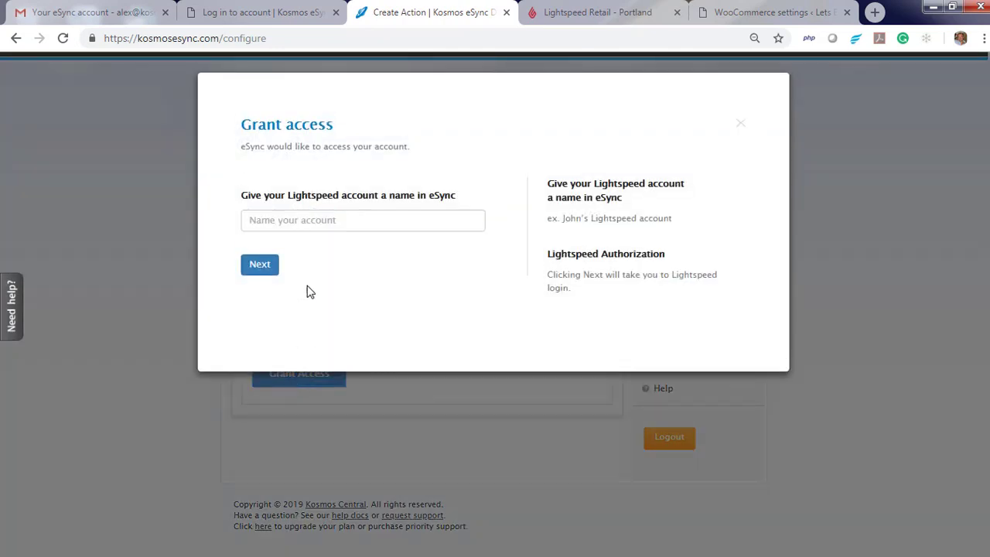
Step: Name the Lightspeed account "LS POS" and authorize Kosmos eSync to access the Lightspeed Retail account
{"action": "left_click", "coordinate": [310, 219]}
{"action": "type", "text": "LS P"}
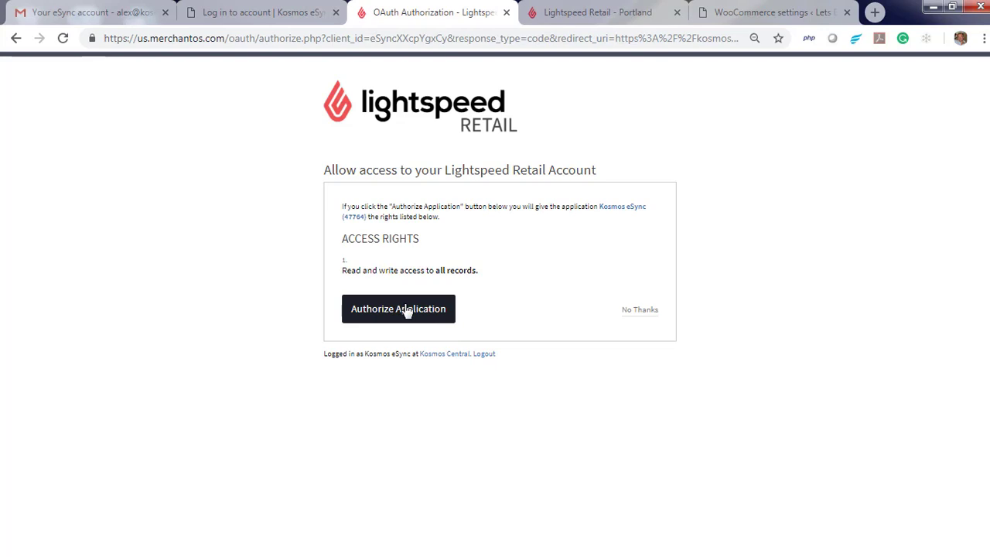
{"action": "left_click", "coordinate": [405, 309]}
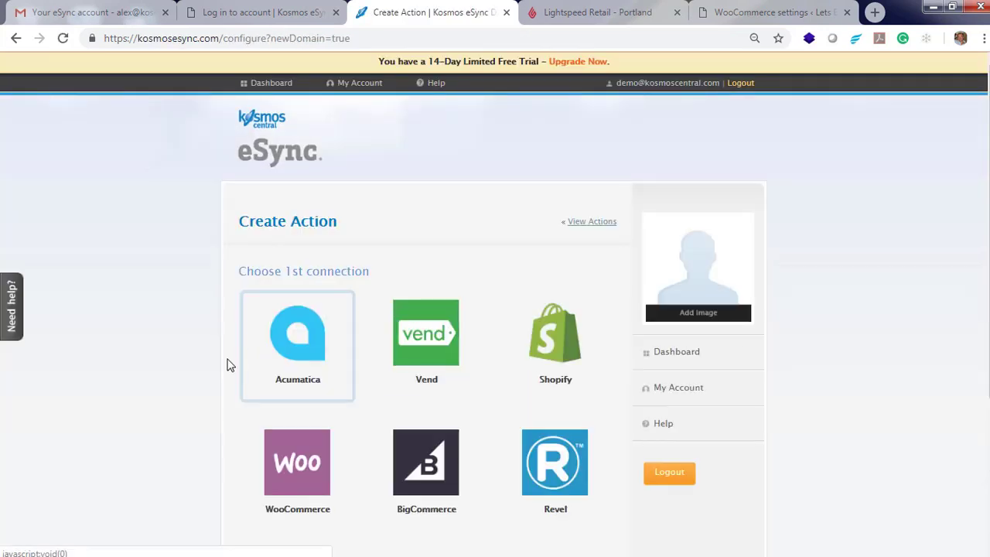
Step: Set the action's first connection to Lightspeed with the LS POS account and continue
{"action": "scroll", "coordinate": [232, 402], "scroll_direction": "down", "scroll_amount": 3}
{"action": "left_click", "coordinate": [297, 367]}
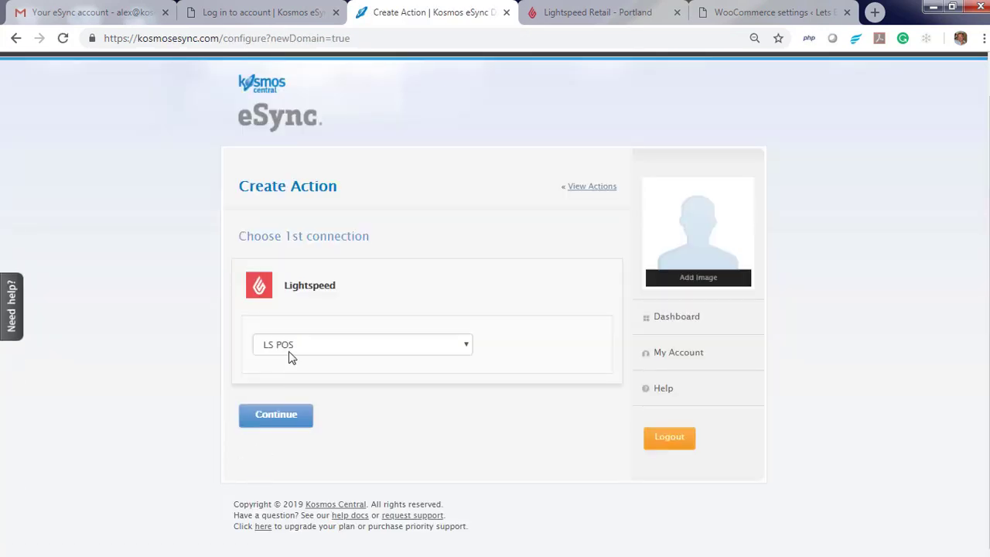
{"action": "left_click", "coordinate": [276, 416]}
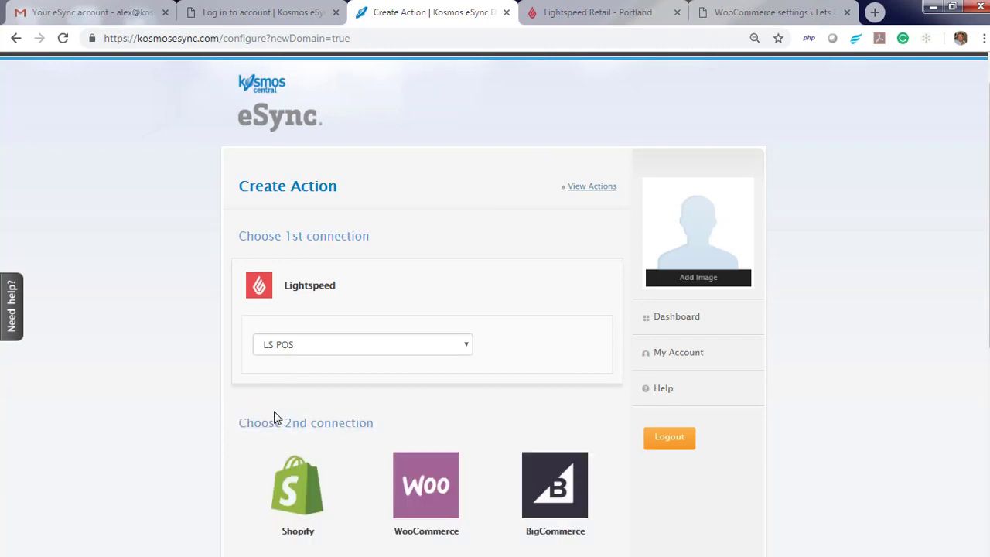
Step: Choose WooCommerce as the action's second connection and open its access form
{"action": "scroll", "coordinate": [211, 404], "scroll_direction": "down", "scroll_amount": 3}
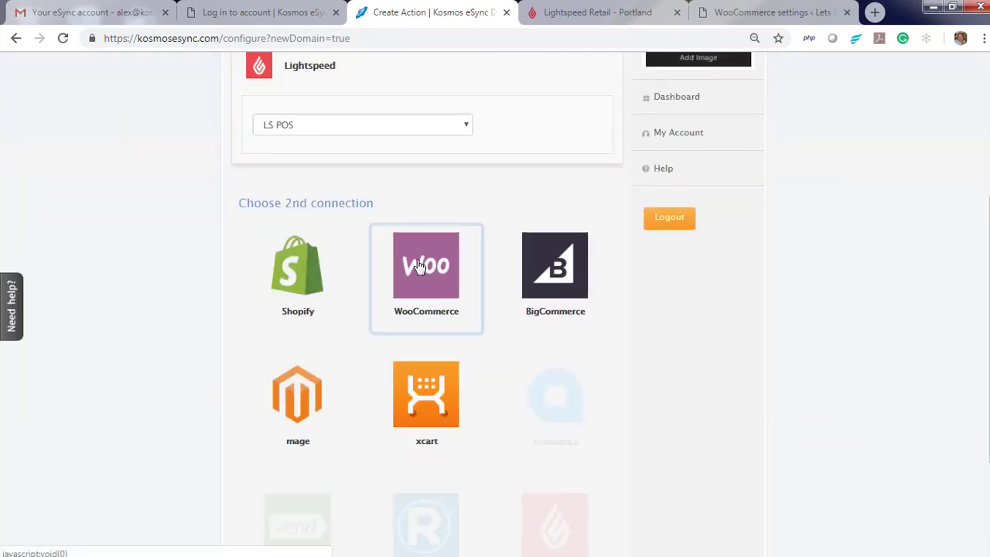
{"action": "left_click", "coordinate": [417, 265]}
{"action": "left_click", "coordinate": [294, 398]}
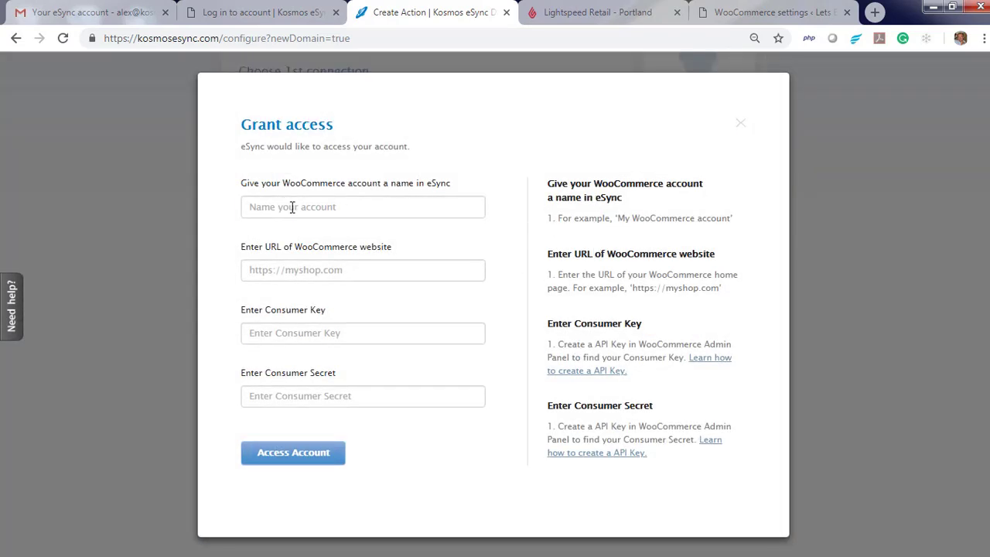
{"action": "left_click", "coordinate": [292, 207]}
{"action": "type", "text": "WooCommerce Store"}
{"action": "left_click", "coordinate": [298, 271]}
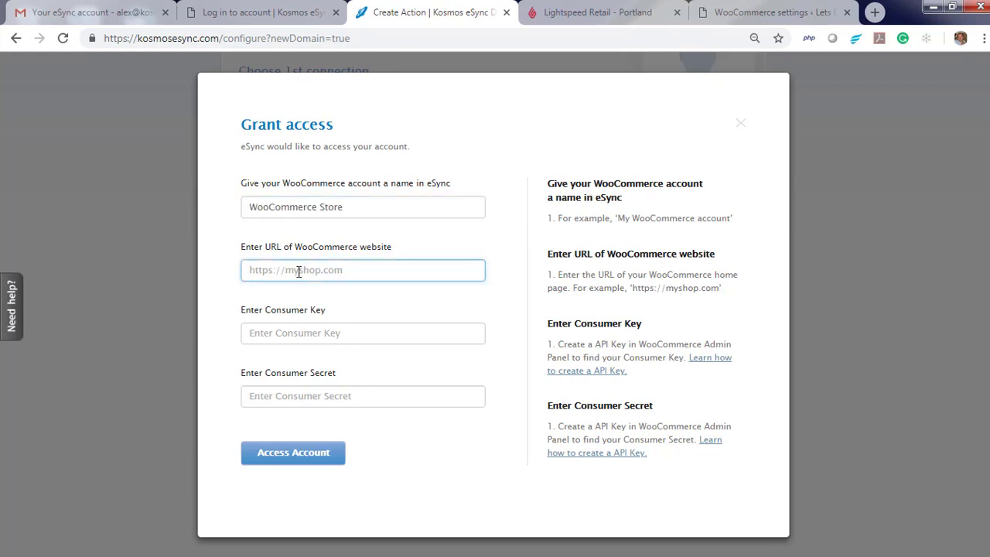
{"action": "type", "text": "https://letsencrypt.kosmoscentral.com/"}
{"action": "left_click", "coordinate": [310, 335]}
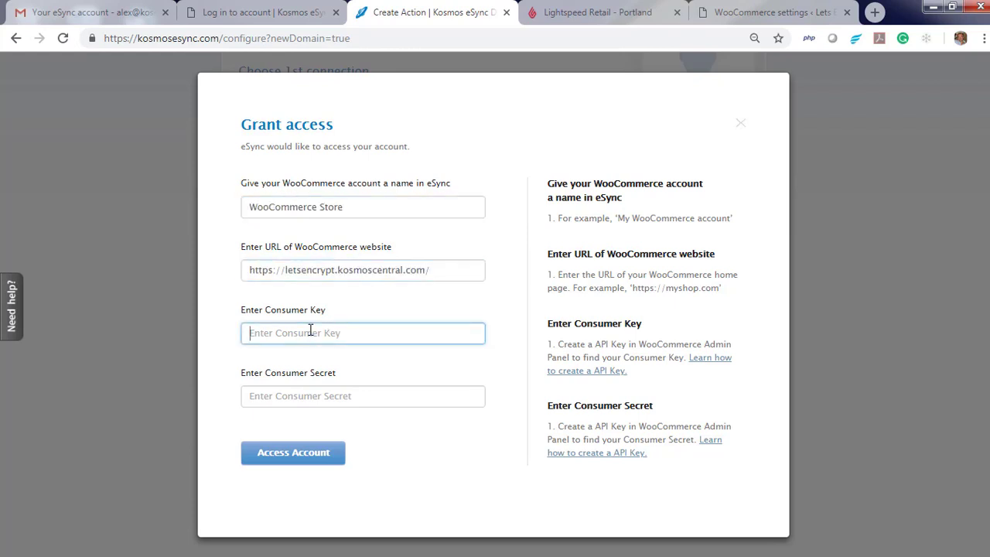
Step: Switch to the WordPress admin and open WooCommerce's advanced REST API settings
{"action": "key", "text": "ctrl+5"}
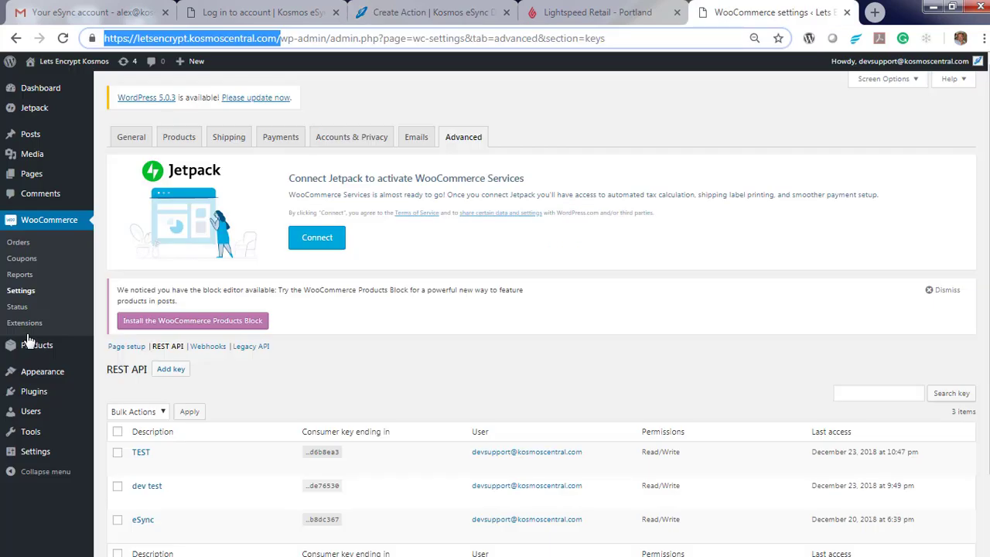
{"action": "left_click", "coordinate": [20, 291]}
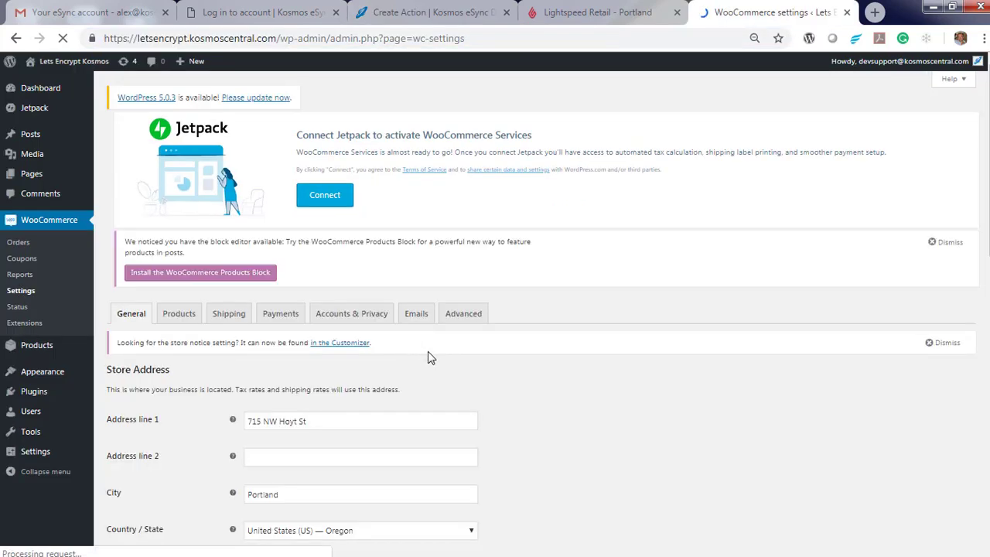
{"action": "left_click", "coordinate": [462, 314]}
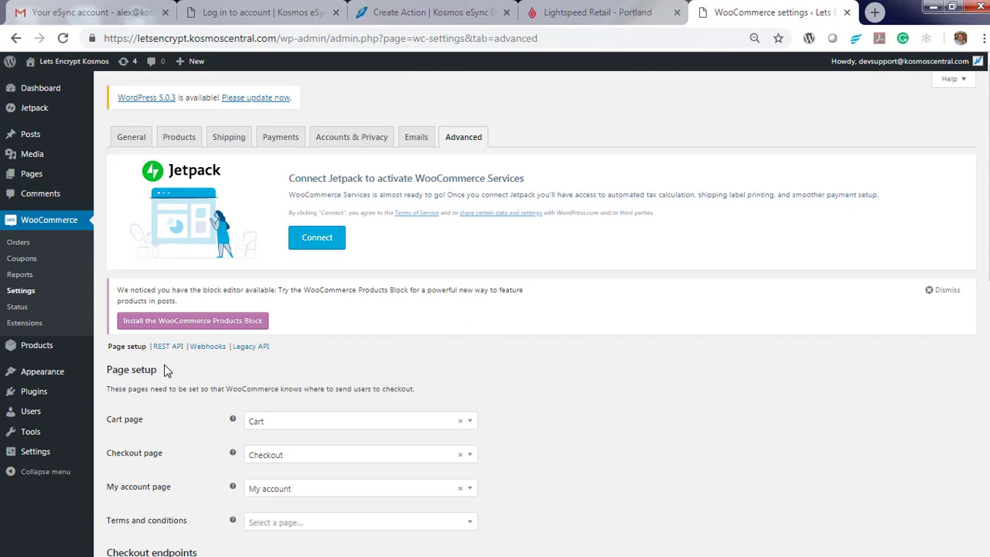
{"action": "left_click", "coordinate": [167, 347]}
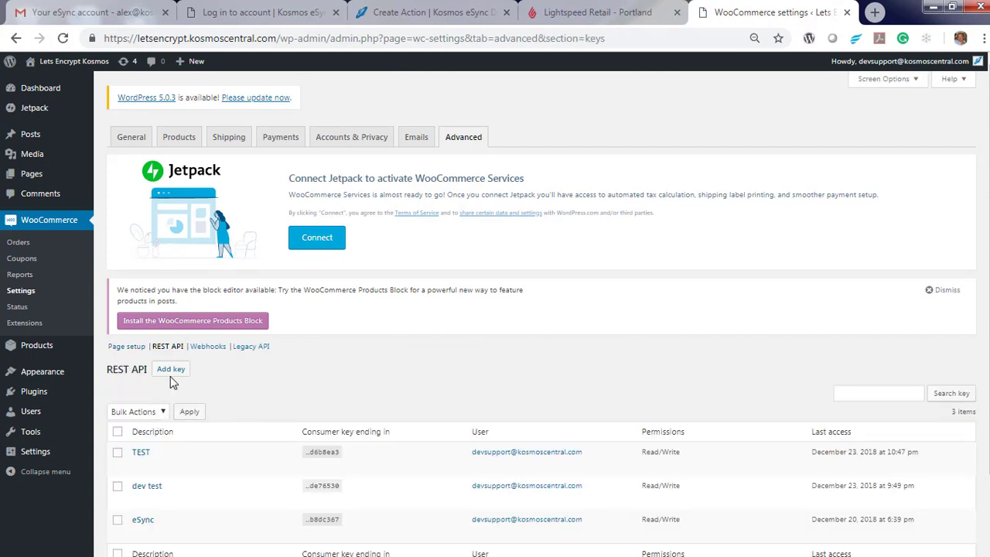
Step: Generate a new REST API key with the description "eSync Demo" and Read/Write permissions
{"action": "left_click", "coordinate": [171, 371]}
{"action": "left_click", "coordinate": [280, 401]}
{"action": "type", "text": "eSync Demo"}
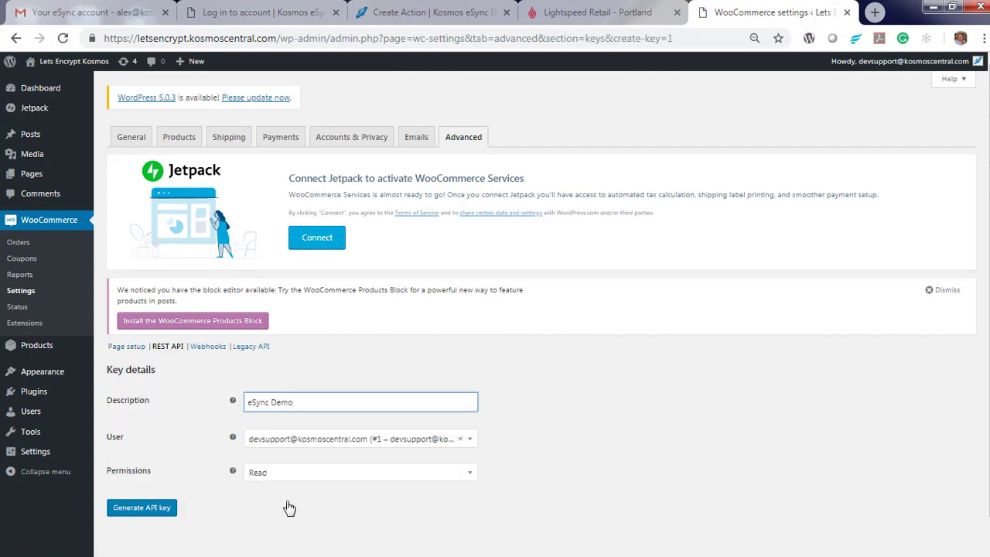
{"action": "scroll", "coordinate": [298, 487], "scroll_direction": "down", "scroll_amount": 1}
{"action": "left_click", "coordinate": [316, 439]}
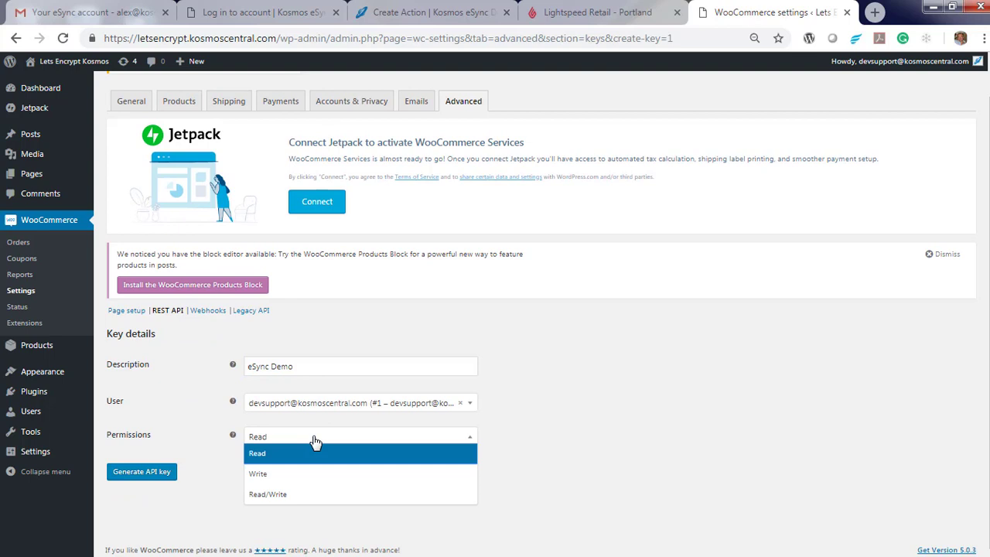
{"action": "left_click", "coordinate": [299, 495]}
{"action": "left_click", "coordinate": [139, 476]}
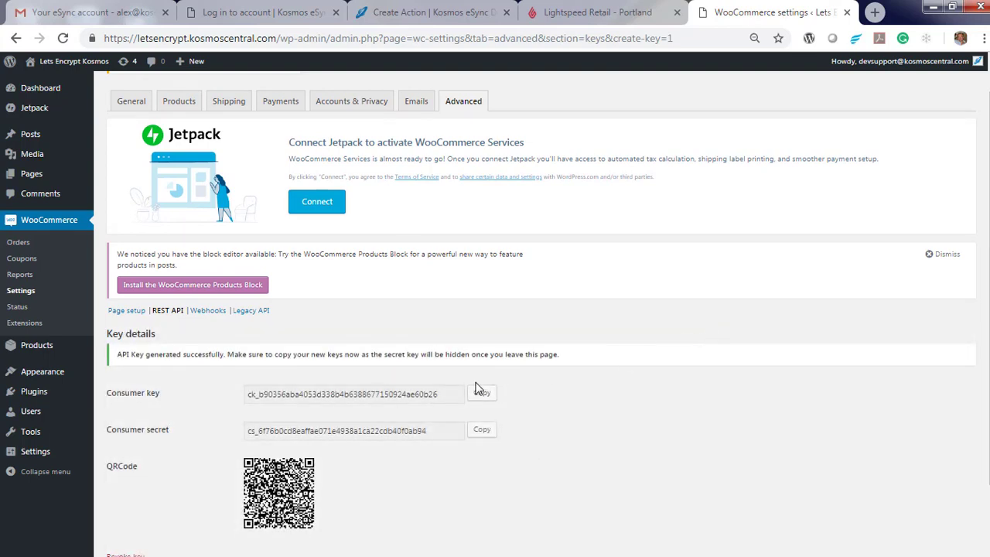
Step: Copy the generated consumer key and paste it into the Consumer Key field of the eSync access form
{"action": "left_click", "coordinate": [481, 395]}
{"action": "left_click", "coordinate": [433, 12]}
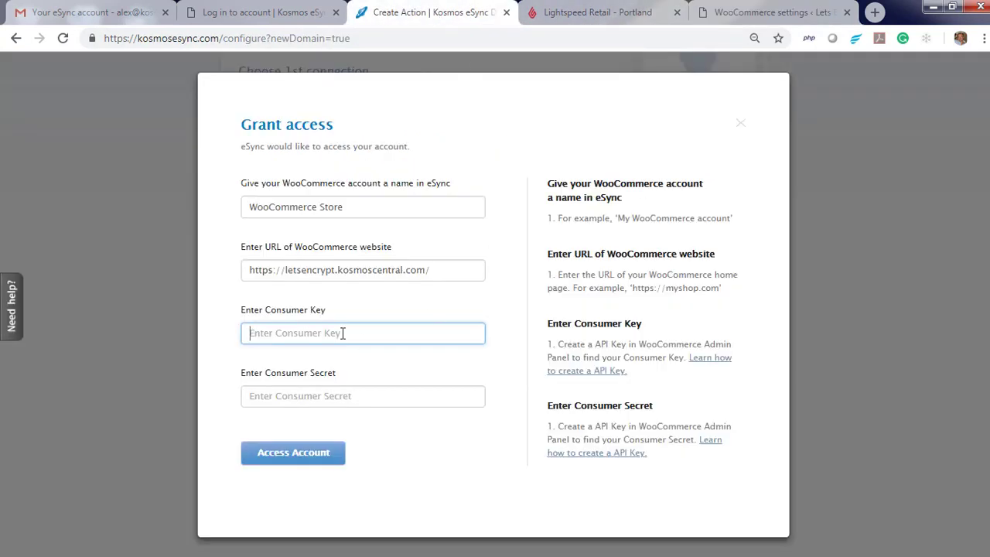
{"action": "key", "text": "ctrl+v"}
Step: Copy the generated consumer secret from WordPress and paste it into eSync's Consumer Secret field
{"action": "left_click", "coordinate": [773, 13]}
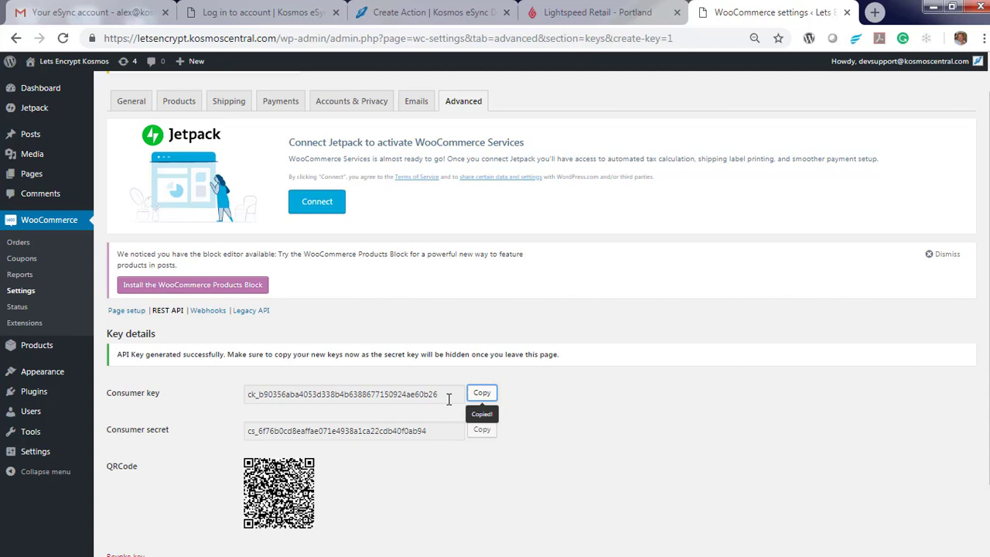
{"action": "left_click", "coordinate": [482, 429]}
{"action": "left_click", "coordinate": [433, 12]}
{"action": "left_click", "coordinate": [308, 396]}
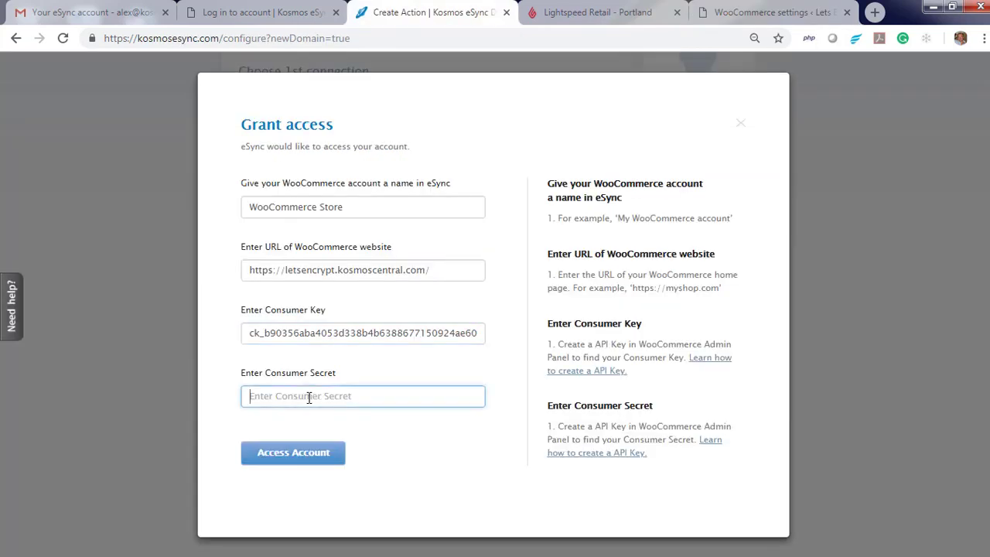
{"action": "key", "text": "ctrl+v"}
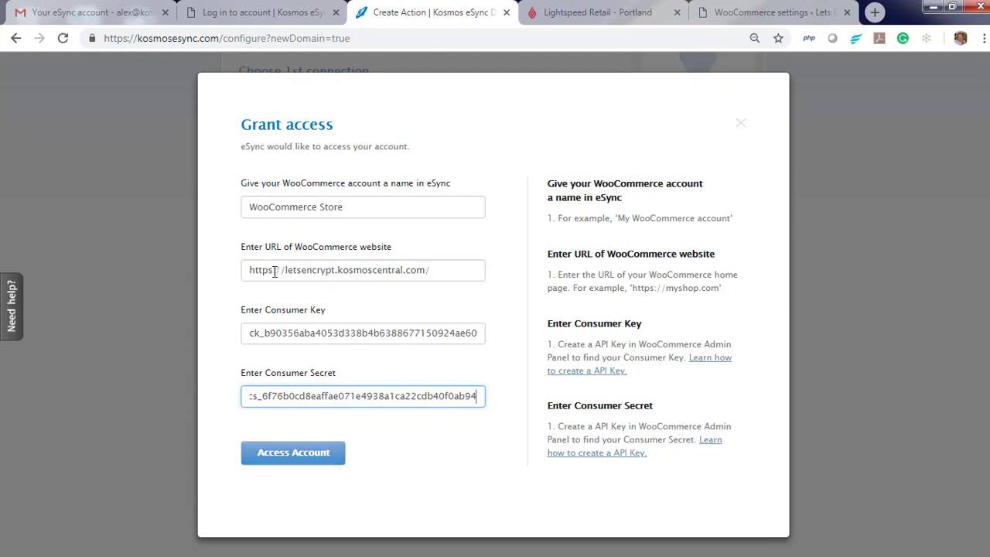
Step: Check the https prefix of the store URL in eSync and the Product permalinks in WordPress's Permalinks settings
{"action": "left_click_drag", "start_coordinate": [274, 272], "coordinate": [267, 272]}
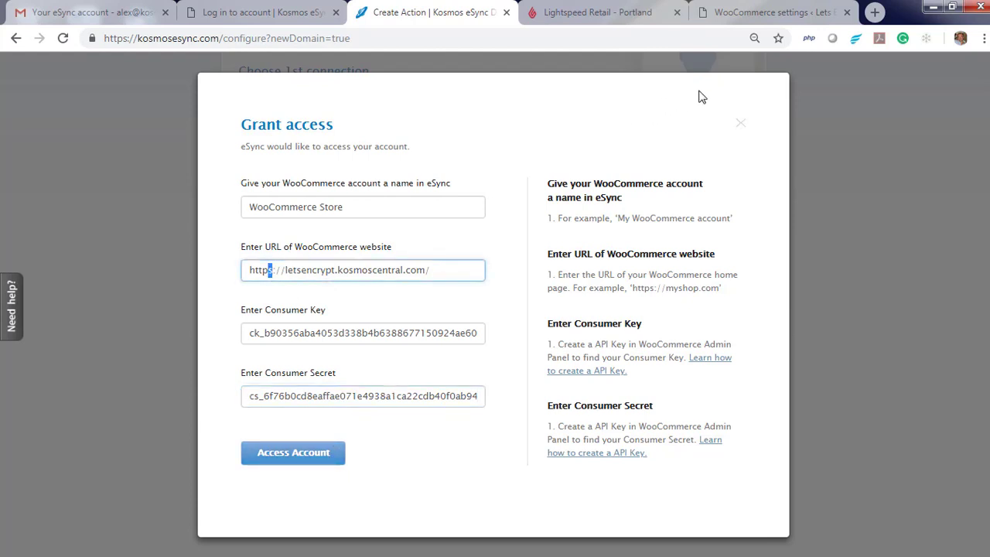
{"action": "left_click", "coordinate": [735, 12]}
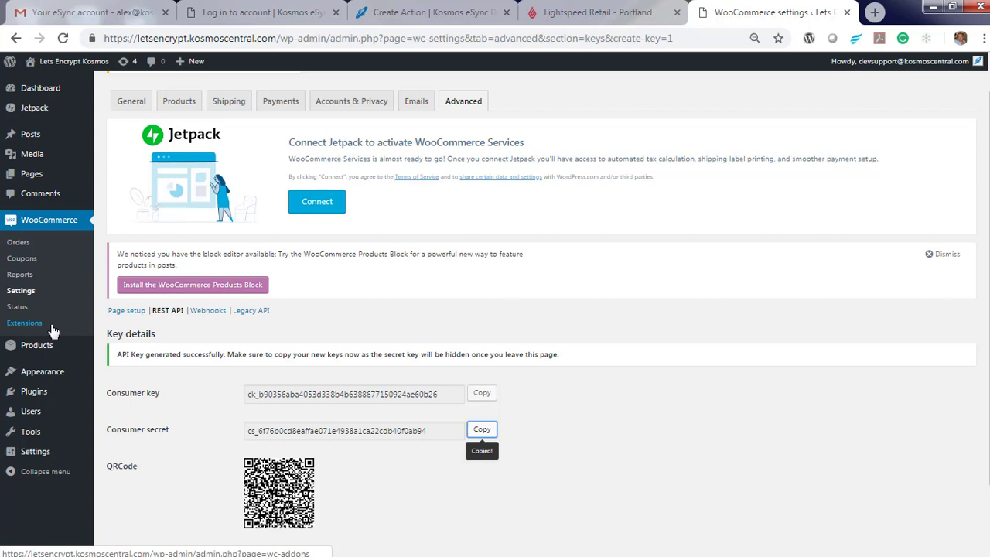
{"action": "mouse_move", "coordinate": [44, 456]}
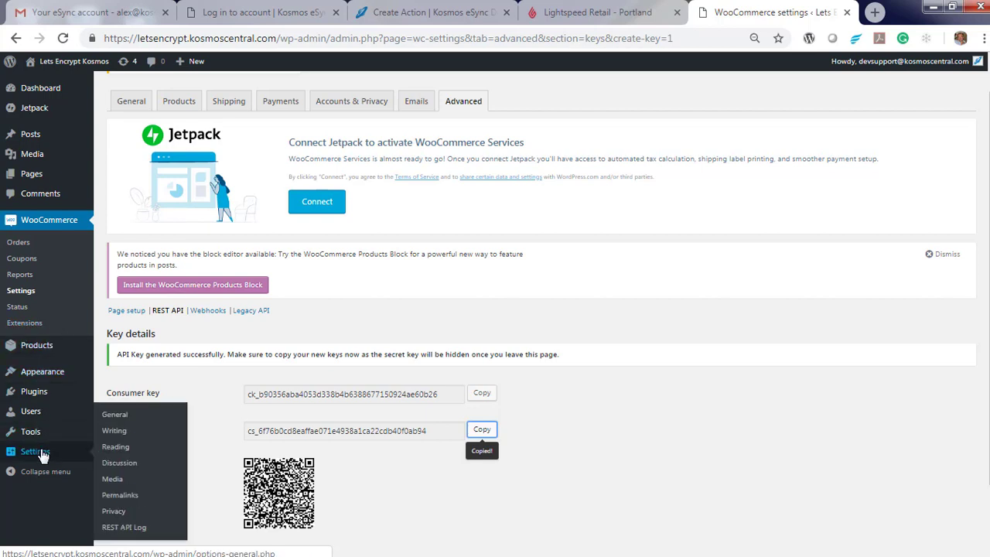
{"action": "left_click", "coordinate": [112, 495]}
{"action": "scroll", "coordinate": [207, 503], "scroll_direction": "down", "scroll_amount": 8}
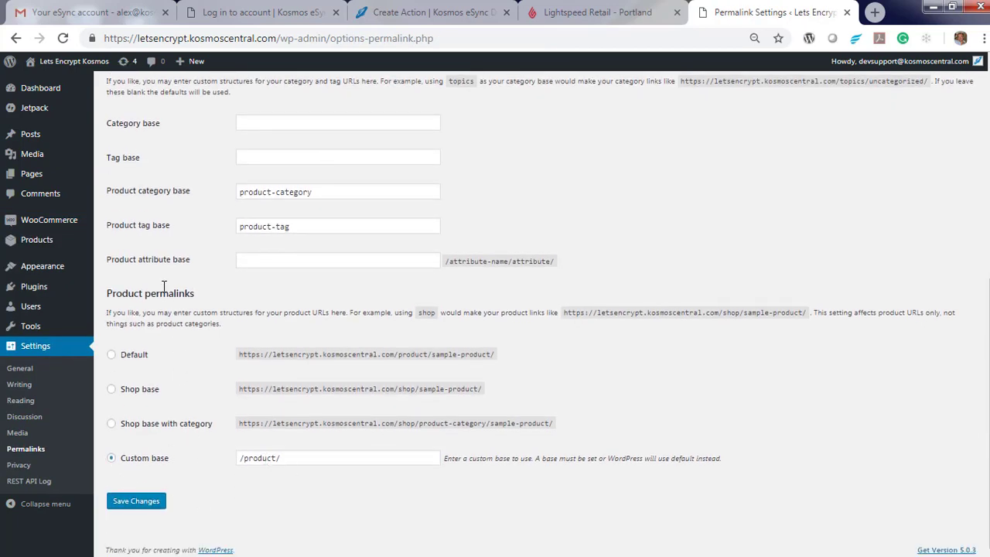
{"action": "left_click_drag", "start_coordinate": [106, 294], "coordinate": [215, 294]}
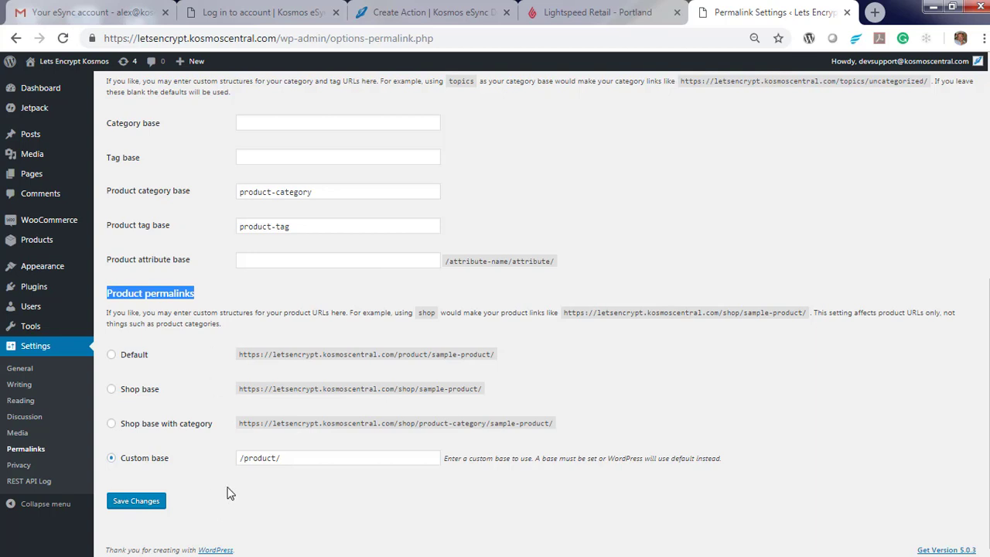
Step: Return to eSync, submit the WooCommerce access details, and continue with the LS POS and WooCommerce Store connections
{"action": "left_click", "coordinate": [434, 12]}
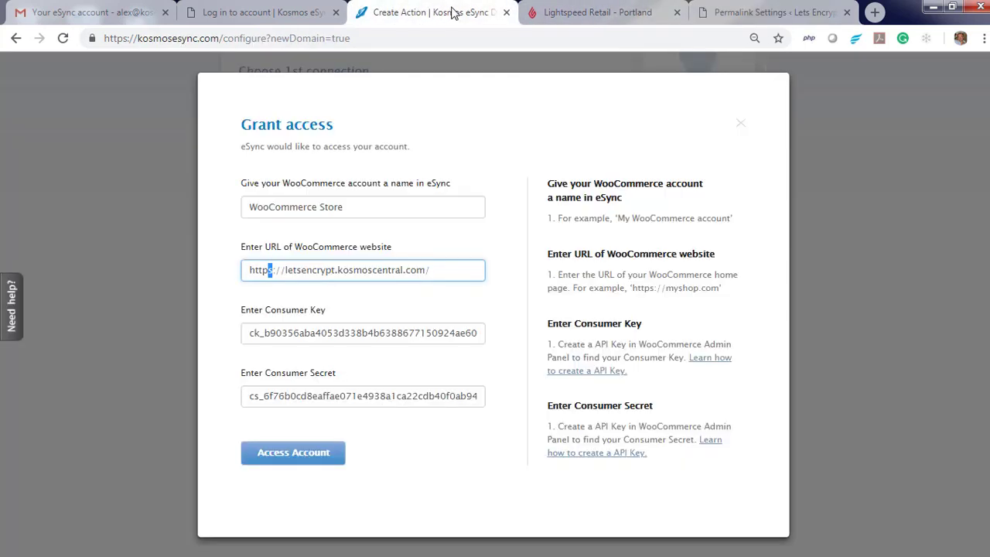
{"action": "left_click", "coordinate": [298, 455]}
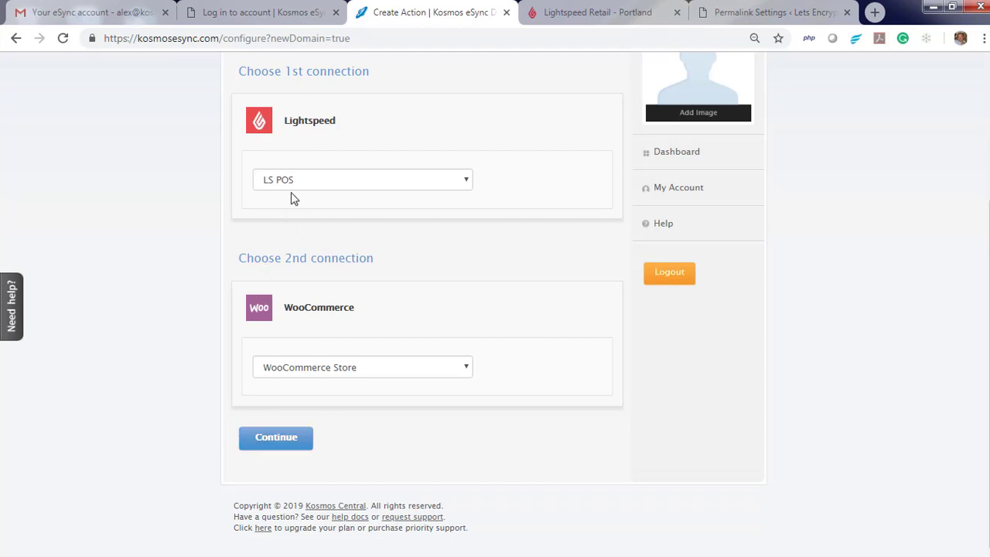
{"action": "left_click", "coordinate": [276, 439]}
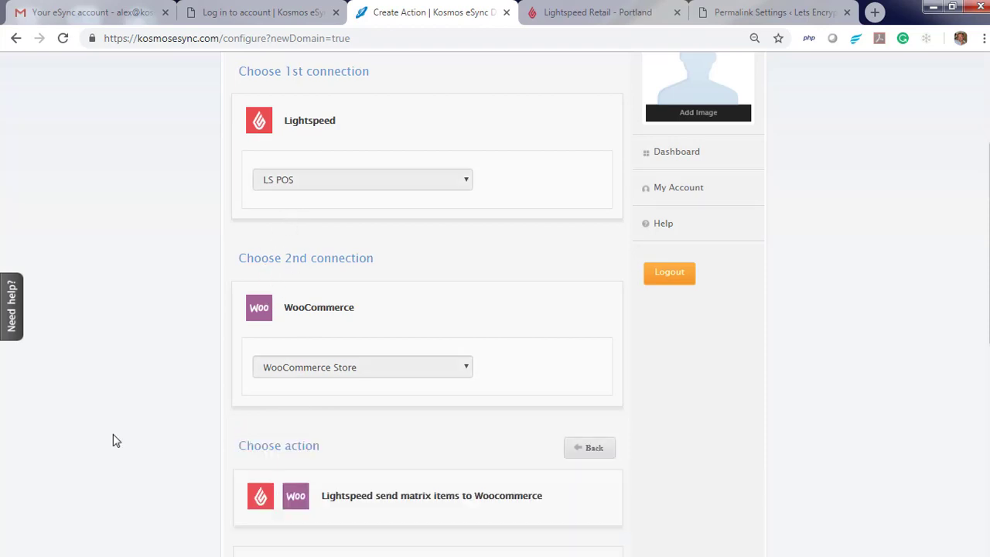
Step: Choose the action "Lightspeed send standard items to Woocommerce" and continue to saving it
{"action": "scroll", "coordinate": [116, 441], "scroll_direction": "down", "scroll_amount": 3}
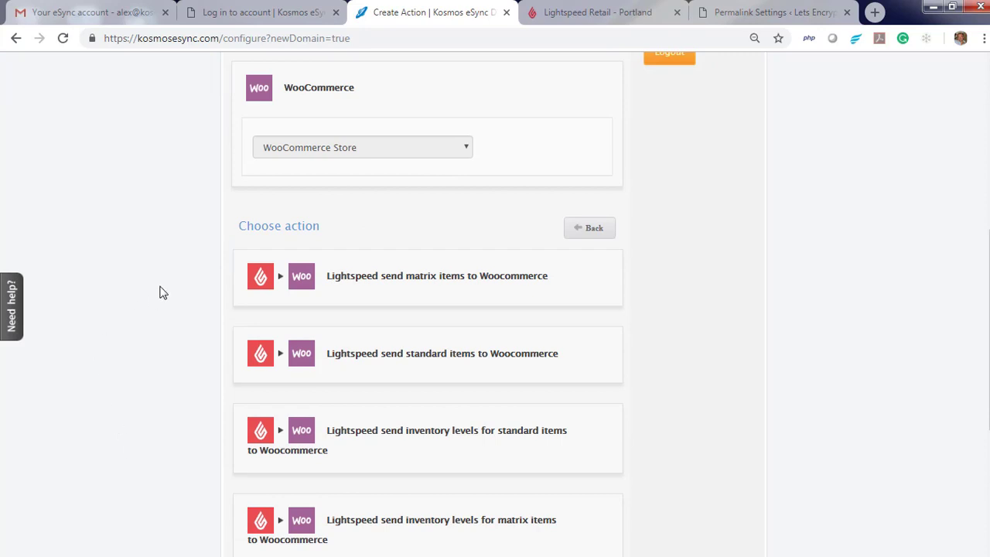
{"action": "left_click", "coordinate": [394, 356]}
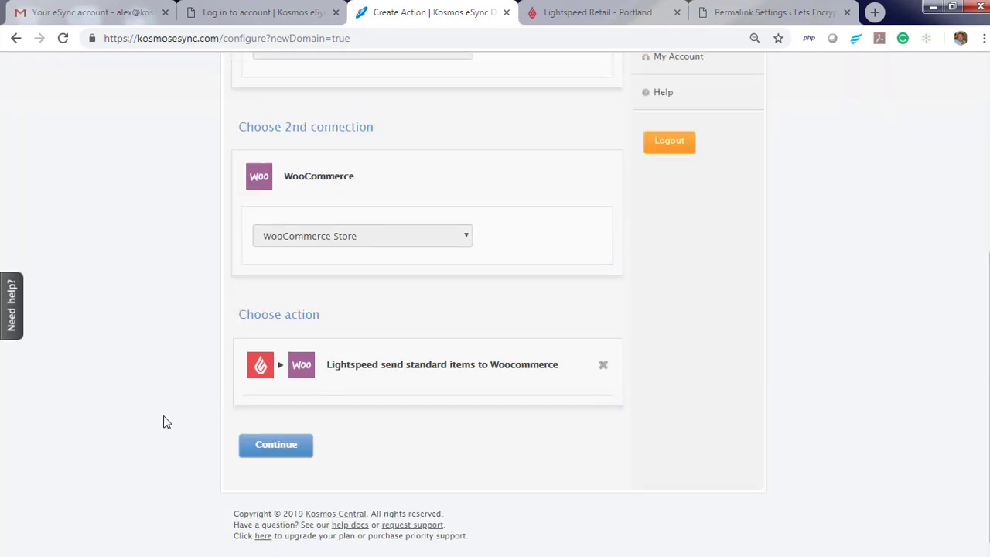
{"action": "left_click", "coordinate": [276, 438]}
Step: Save the new action under its default name, "Lightspeed send standard items to Woocommerce"
{"action": "scroll", "coordinate": [234, 446], "scroll_direction": "down", "scroll_amount": 2}
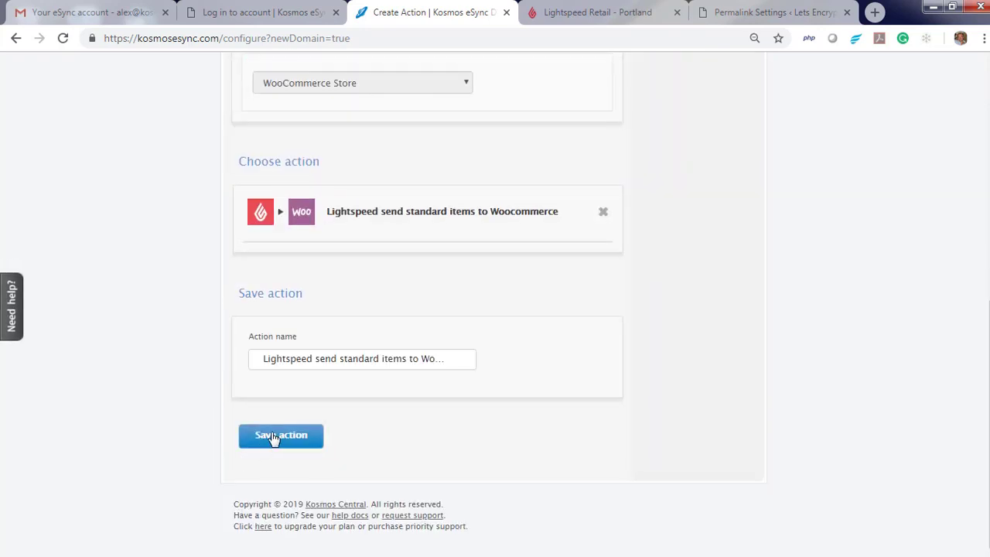
{"action": "triple_click", "coordinate": [308, 359]}
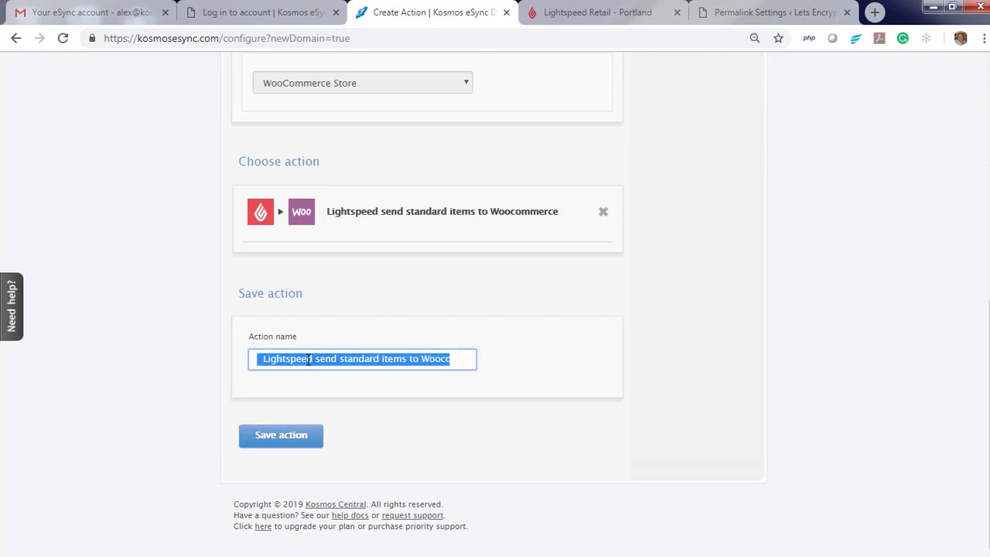
{"action": "left_click", "coordinate": [313, 359]}
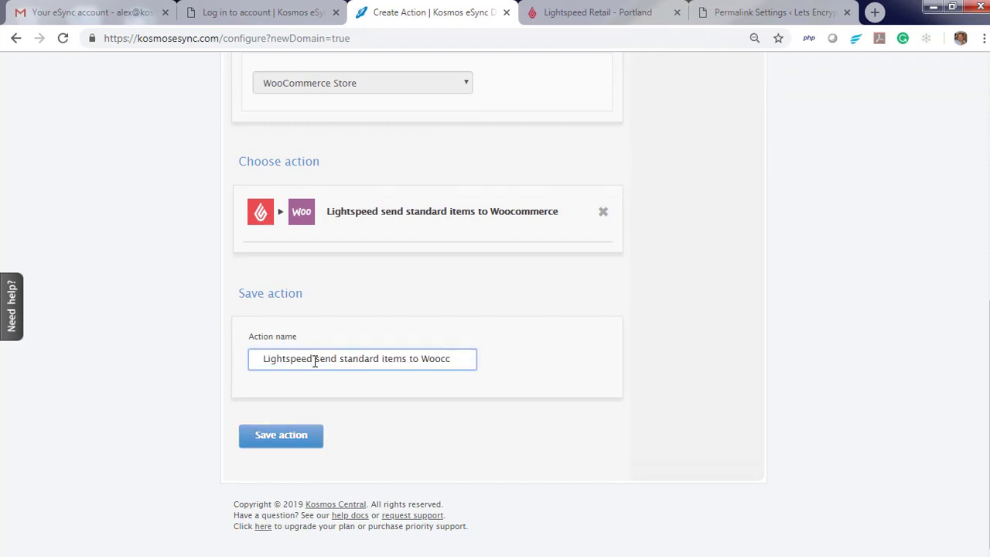
{"action": "left_click", "coordinate": [278, 435]}
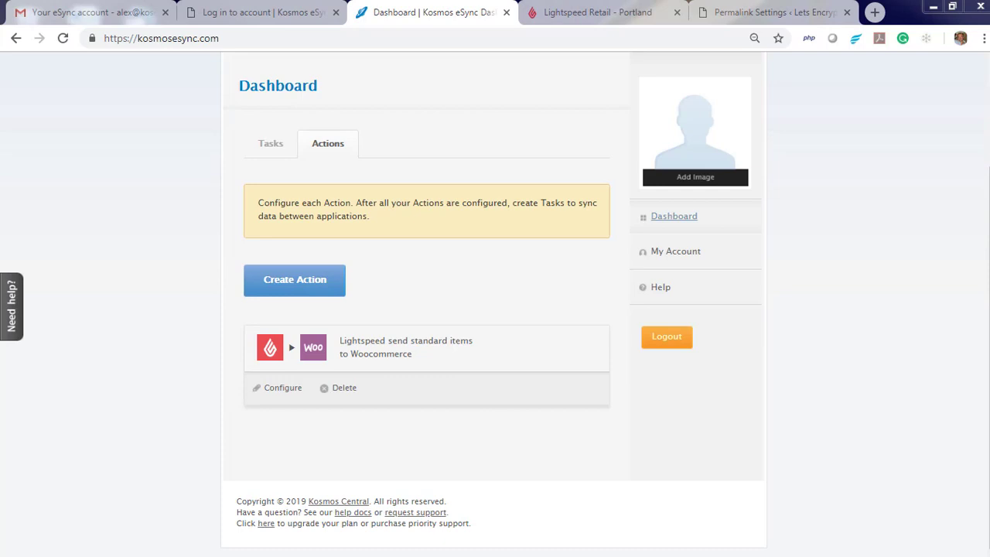
Step: Configure the action's Lightspeed settings with the updated-after date 2019-01-13T15:27:00, Shop ID 1, and customSku as the field matching online store SKUs
{"action": "left_click", "coordinate": [275, 387]}
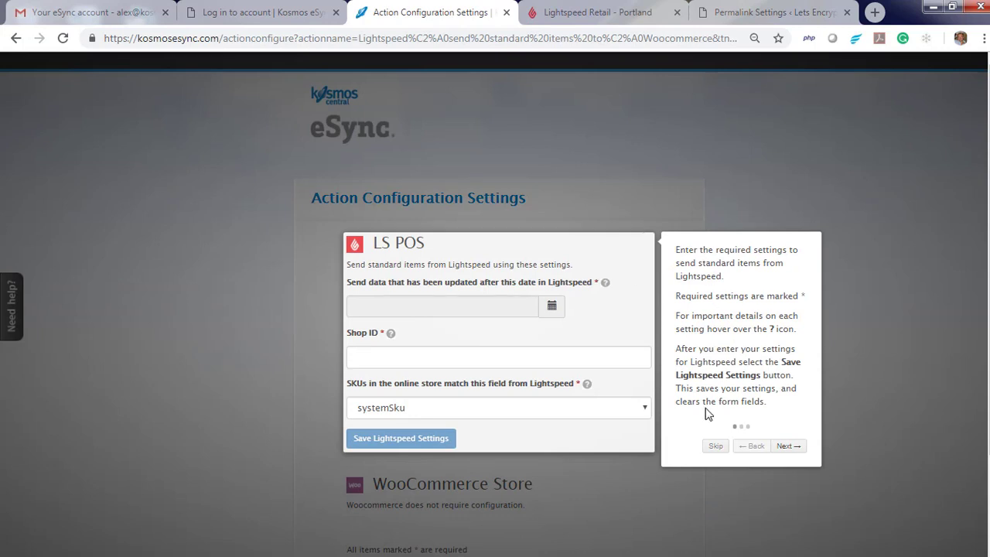
{"action": "left_click", "coordinate": [714, 448]}
{"action": "left_click", "coordinate": [551, 307]}
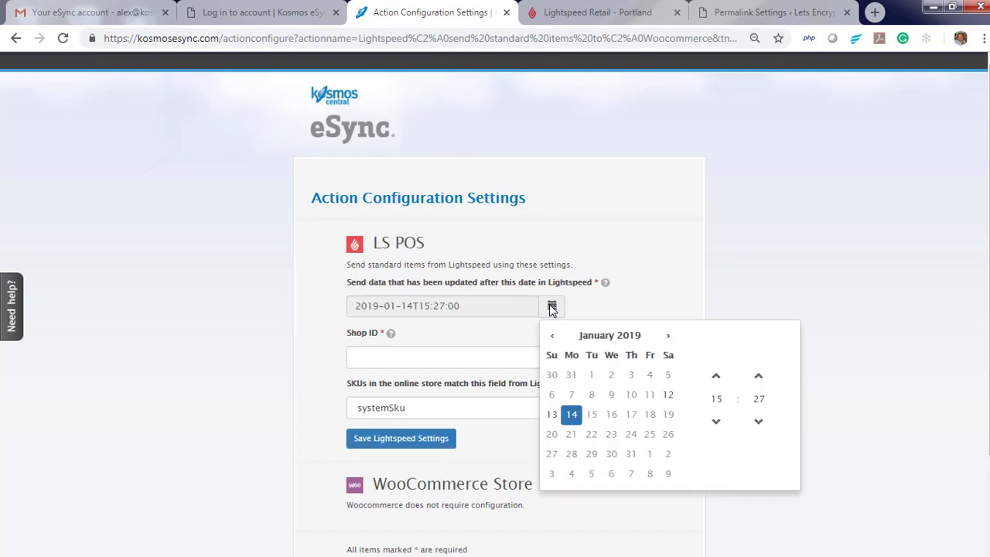
{"action": "left_click", "coordinate": [551, 415]}
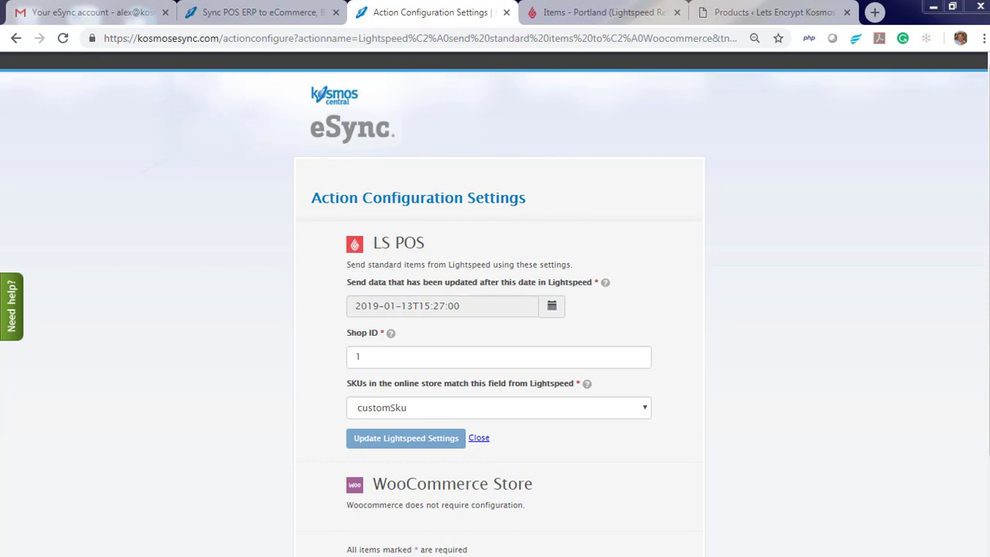
{"action": "left_click", "coordinate": [623, 411]}
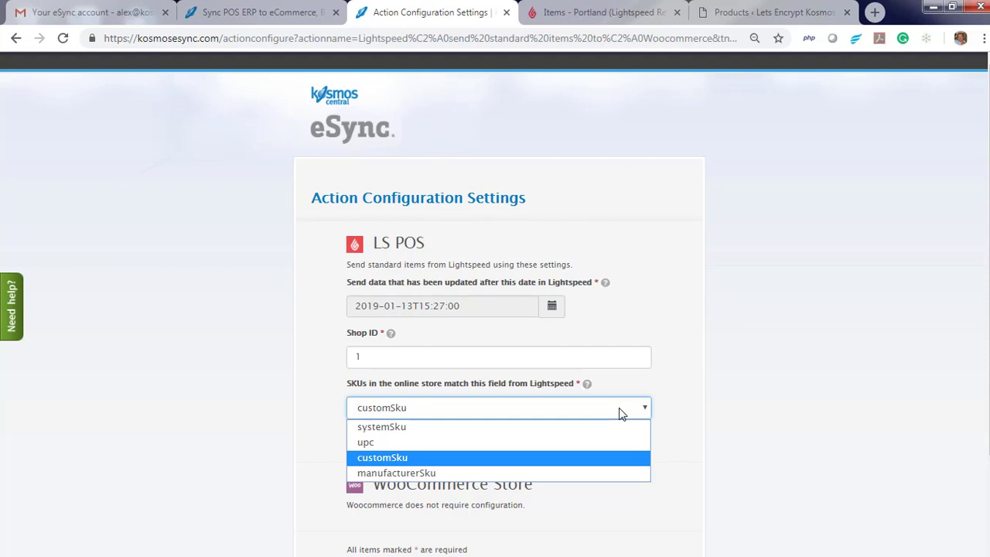
{"action": "left_click", "coordinate": [618, 414]}
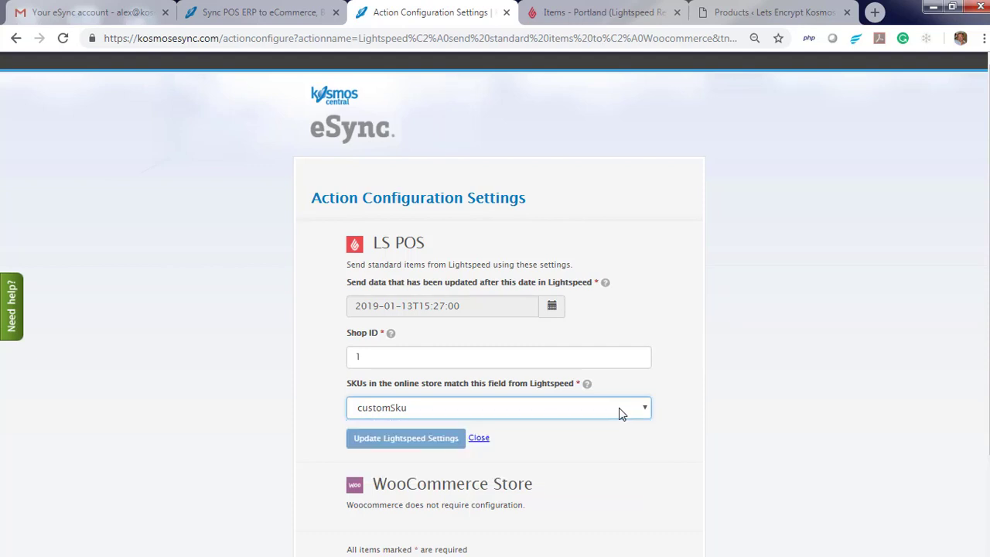
Step: Create a new task and add the action "Lightspeed send standard items to Woocommerce" to it
{"action": "left_click", "coordinate": [290, 417]}
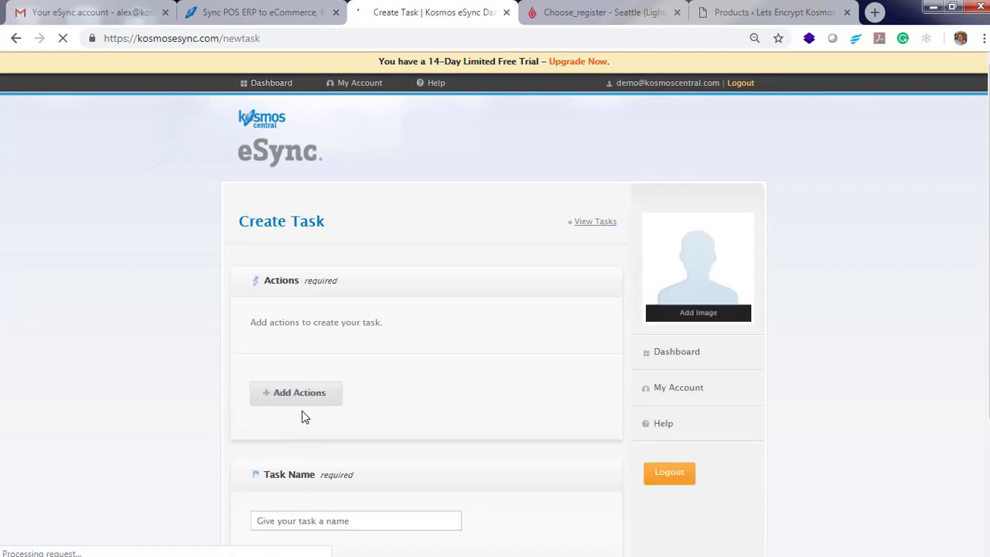
{"action": "left_click", "coordinate": [309, 395]}
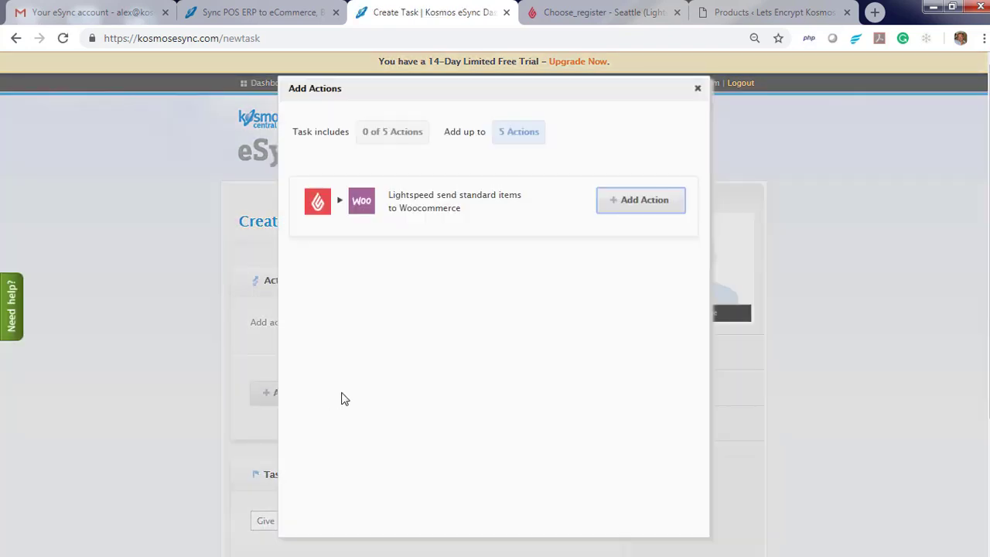
{"action": "left_click", "coordinate": [647, 205]}
{"action": "left_click", "coordinate": [698, 82]}
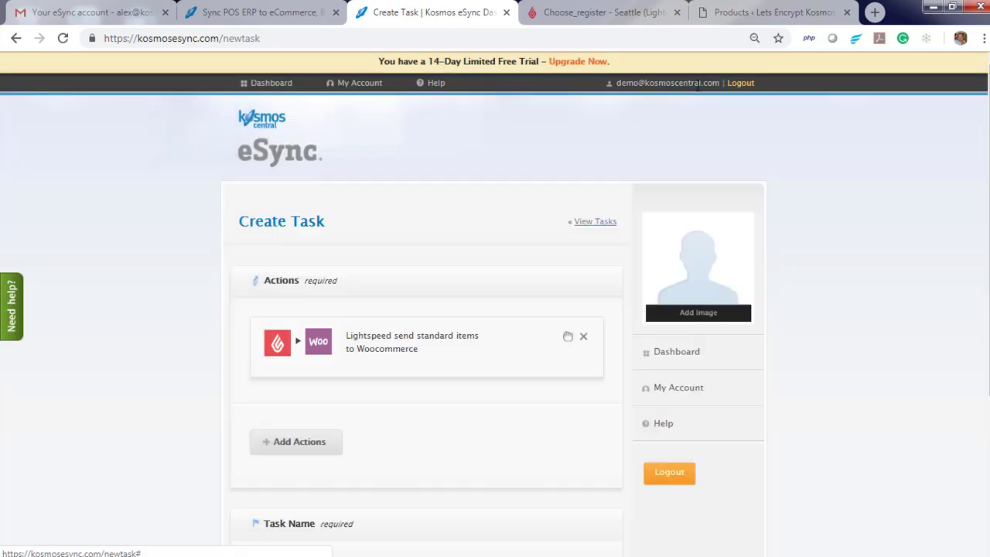
Step: Name the task "Send Standard Products" and save it
{"action": "scroll", "coordinate": [369, 518], "scroll_direction": "down", "scroll_amount": 3}
{"action": "left_click", "coordinate": [347, 350]}
{"action": "type", "text": "Sen"}
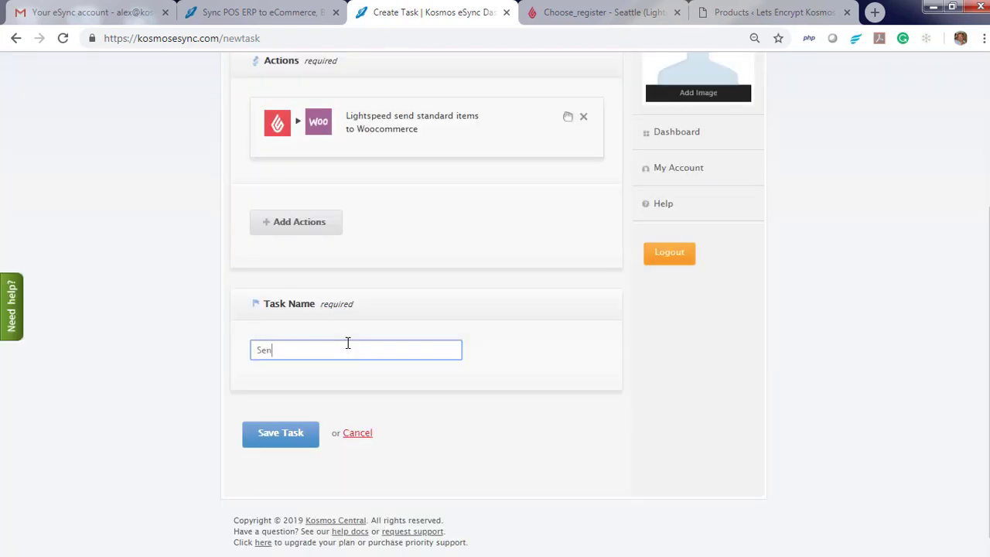
{"action": "type", "text": "d Standar"}
{"action": "type", "text": "d Produc"}
{"action": "type", "text": "ts"}
{"action": "left_click", "coordinate": [281, 435]}
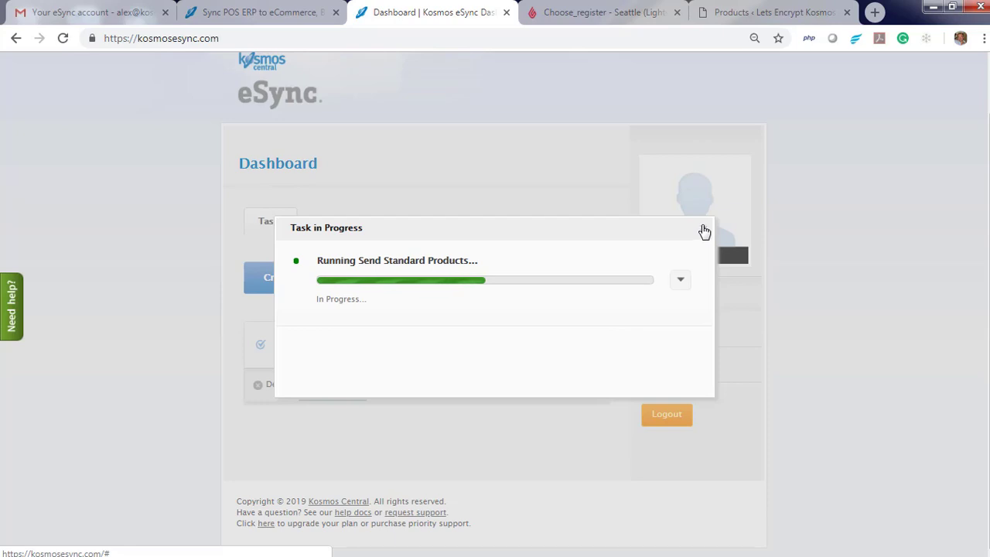
Step: Close the task progress window and check the scheduling option of the Send Standard Products task
{"action": "left_click", "coordinate": [704, 230]}
{"action": "left_click", "coordinate": [570, 343]}
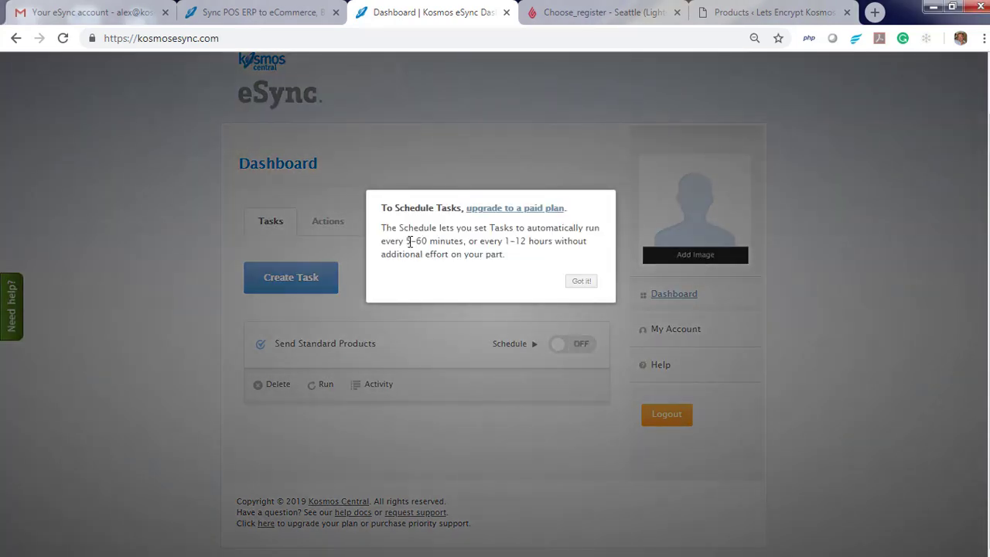
{"action": "left_click", "coordinate": [576, 283]}
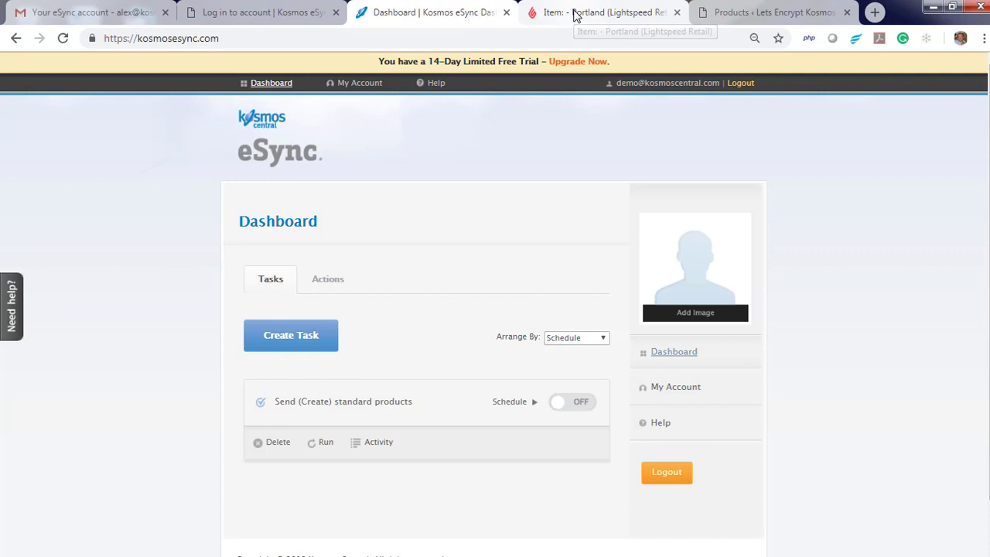
Step: Switch to Lightspeed Retail, set the Online price of the Adidas miCoach Smart Soccer Ball to 899, and save the item
{"action": "left_click", "coordinate": [578, 12]}
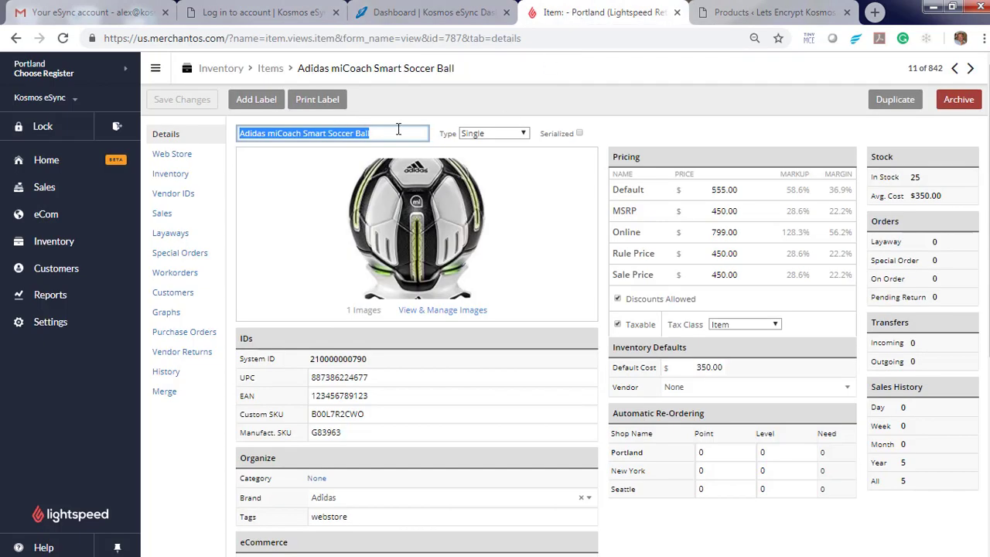
{"action": "left_click", "coordinate": [696, 231]}
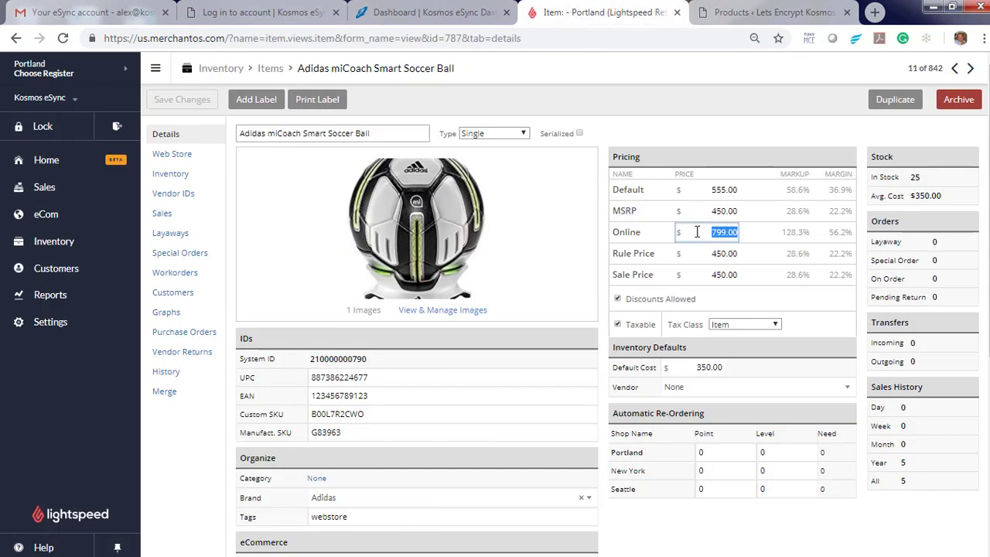
{"action": "type", "text": "899"}
{"action": "left_click", "coordinate": [183, 101]}
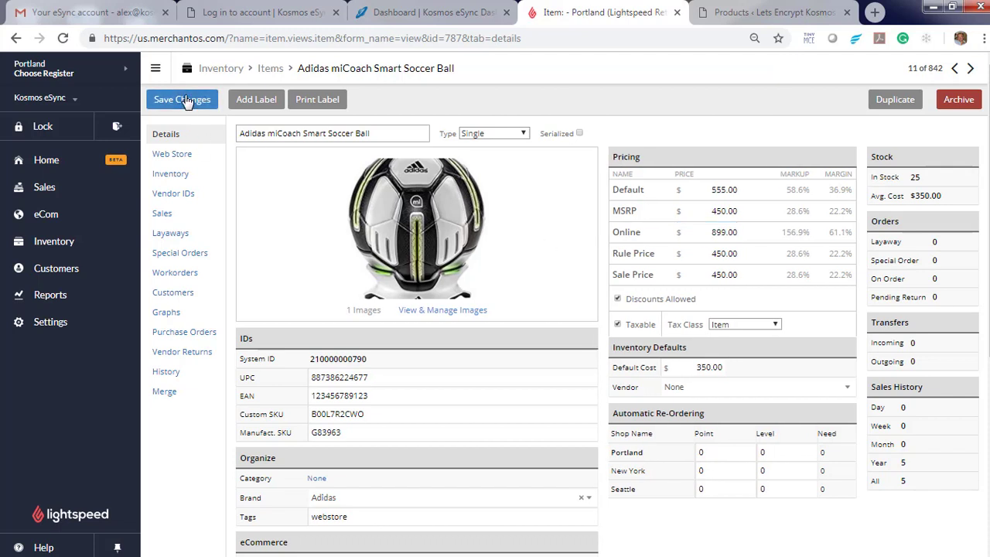
Step: Return to eSync and run the "Send (Create) standard products" task, and refresh the Products list in WordPress
{"action": "left_click", "coordinate": [437, 15]}
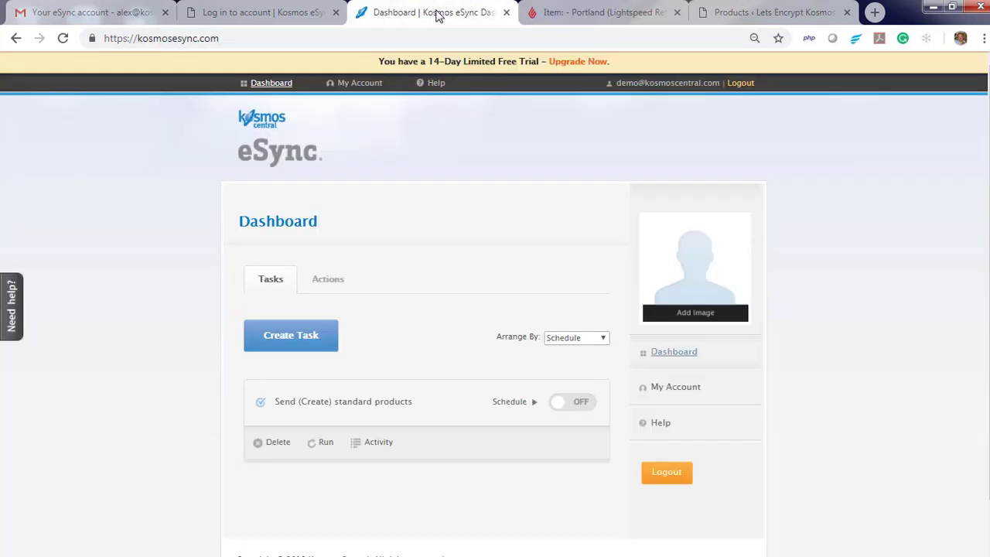
{"action": "left_click", "coordinate": [320, 441]}
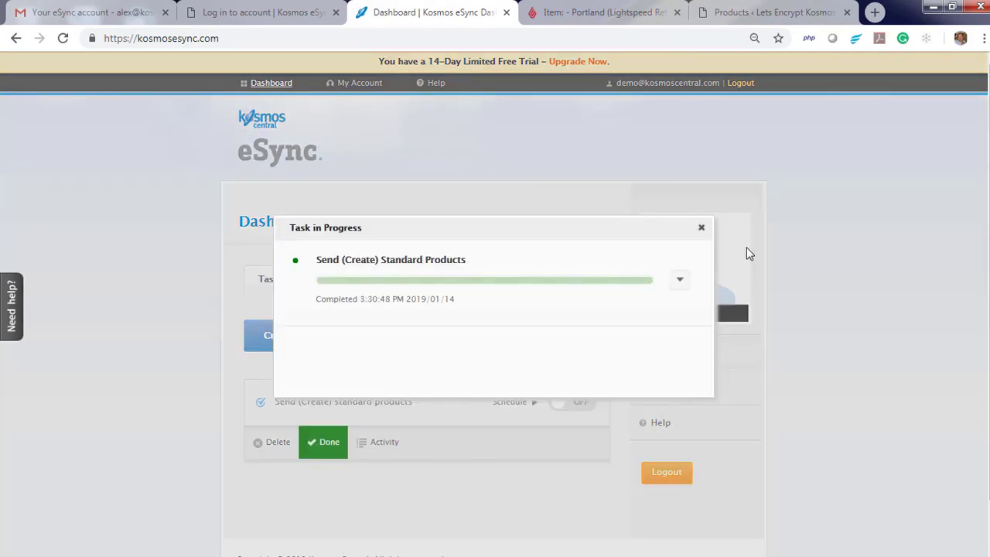
{"action": "left_click", "coordinate": [746, 15]}
{"action": "left_click", "coordinate": [64, 38]}
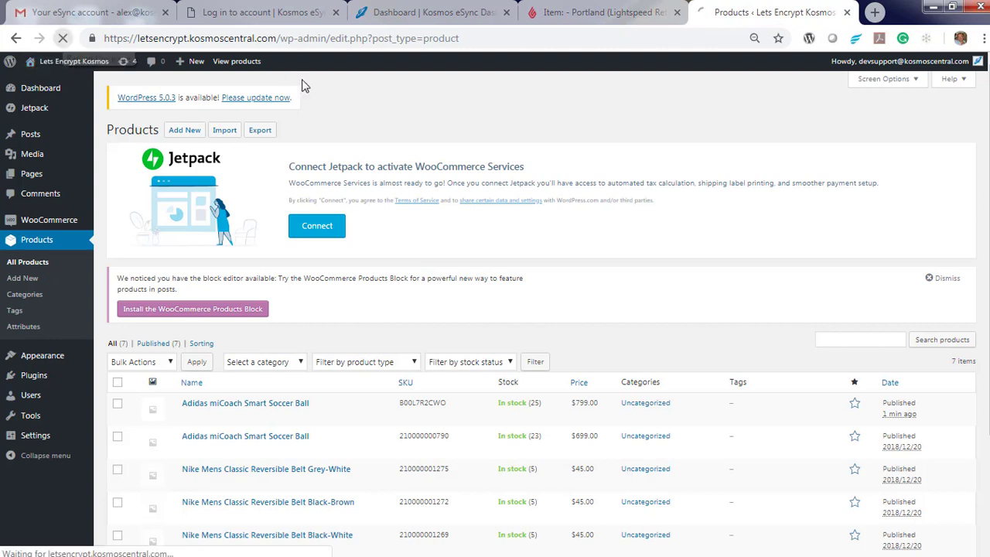